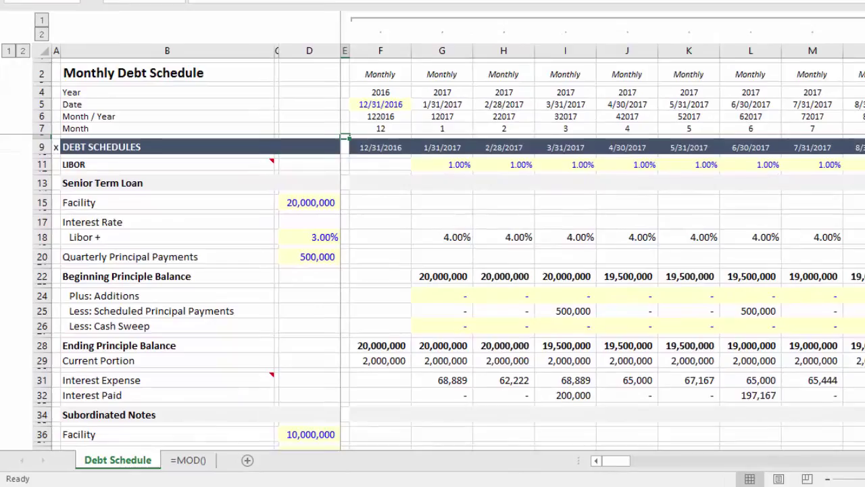
# Inspect the Interest Expense formula in January's cell G31 without changing it.
pyautogui.press('Down')
pyautogui.press('Down')
pyautogui.press('Down')
pyautogui.press('Down')
pyautogui.press('Down')
pyautogui.press('Down')
pyautogui.press('Down')
pyautogui.press('Down')
pyautogui.press('Down')
pyautogui.press('Down')
pyautogui.press('Down')
pyautogui.press('Down')
pyautogui.press('Down')
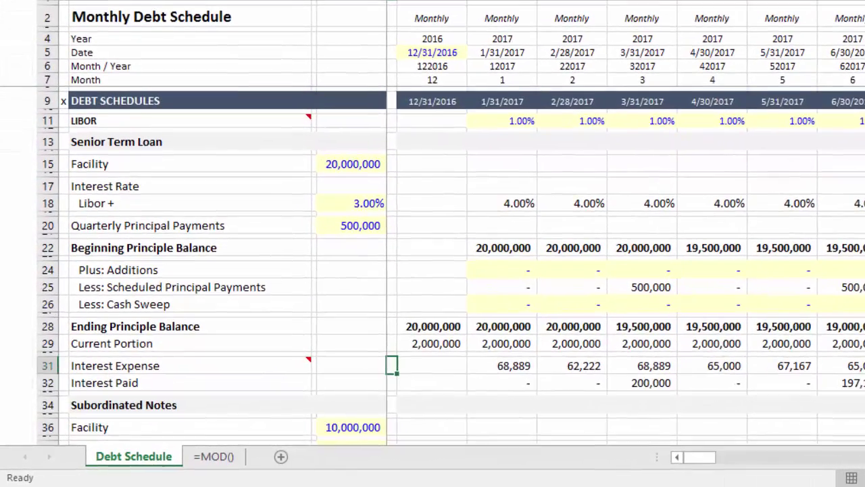
pyautogui.press('Right')
pyautogui.press('Right')
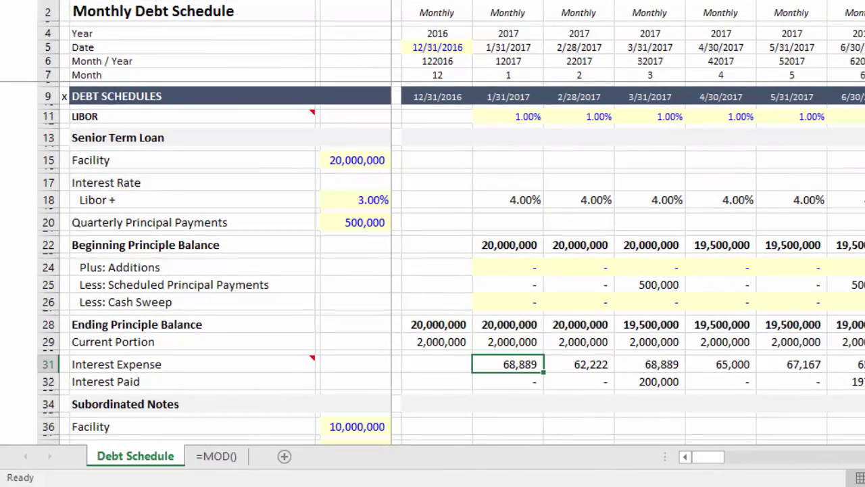
pyautogui.press('F2')
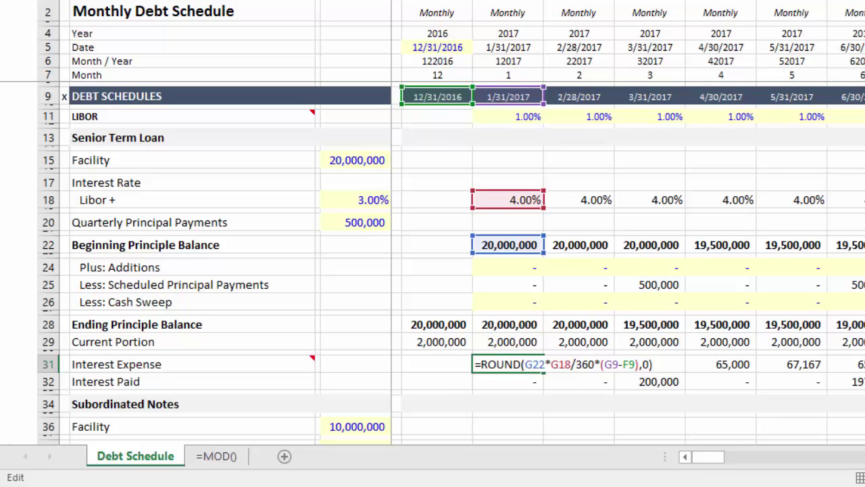
pyautogui.press('Escape')
# Review March's existing OR-based Interest Paid formula in I32, leaving it unchanged.
pyautogui.press('Down')
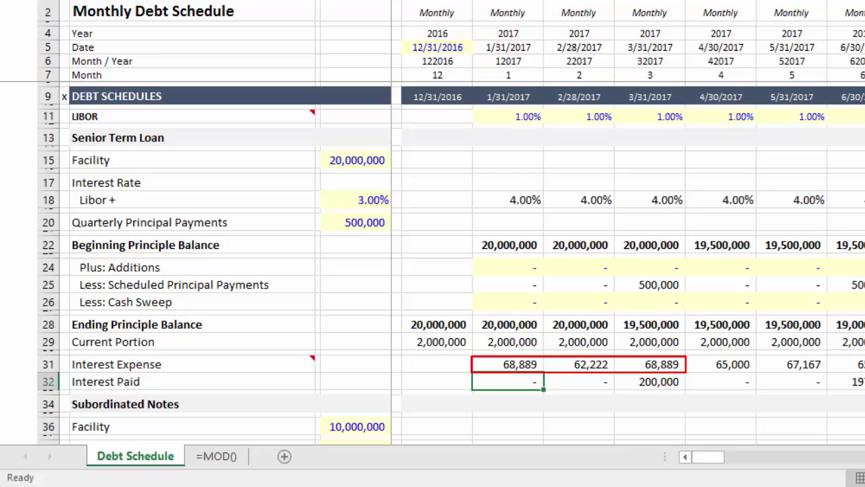
pyautogui.press('Right')
pyautogui.press('Right')
pyautogui.press('F2')
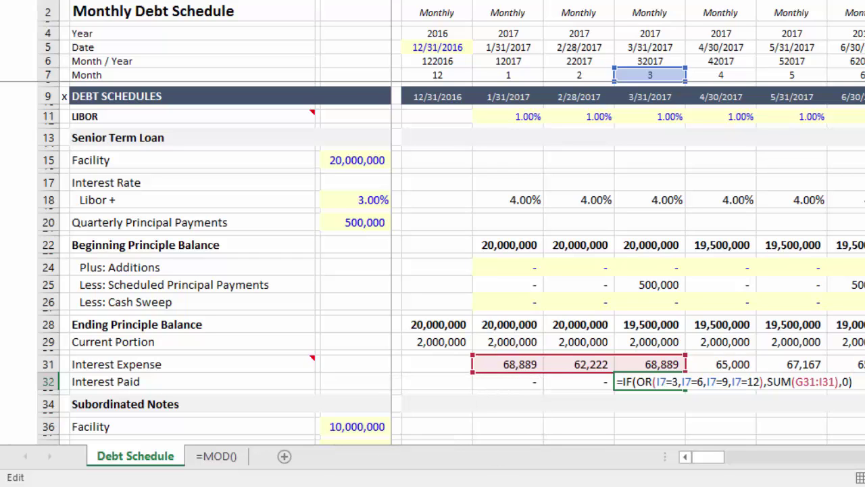
pyautogui.press('Left')
pyautogui.press('Left')
pyautogui.press('Left')
pyautogui.press('Left')
pyautogui.press('Left')
pyautogui.press('Left')
pyautogui.press('Left')
pyautogui.press('Left')
pyautogui.press('Left')
pyautogui.press('Left')
pyautogui.press('Left')
pyautogui.press('Left')
pyautogui.press('Left')
pyautogui.press('Left')
pyautogui.press('Left')
pyautogui.press('Left')
pyautogui.press('Left')
pyautogui.press('Left')
pyautogui.press('Left')
pyautogui.press('Left')
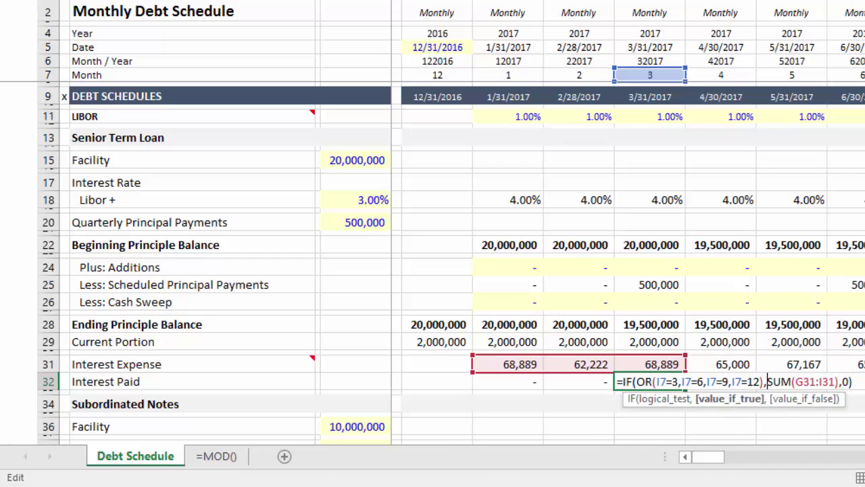
pyautogui.press('Left')
pyautogui.press('Left')
pyautogui.press('Left')
pyautogui.press('Left')
pyautogui.press('Left')
pyautogui.press('Left')
pyautogui.press('Left')
pyautogui.press('Left')
pyautogui.press('Left')
pyautogui.press('Left')
pyautogui.press('Left')
pyautogui.press('Left')
pyautogui.press('Left')
pyautogui.press('Left')
pyautogui.press('Left')
pyautogui.press('Left')
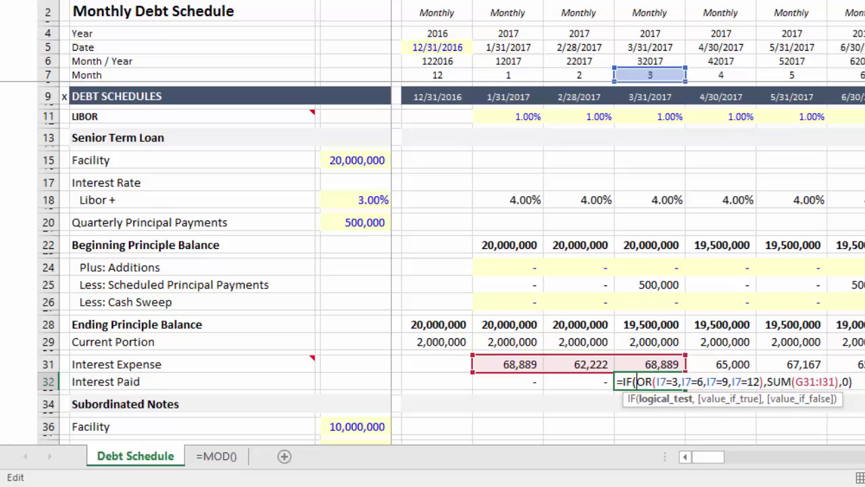
pyautogui.press('Right')
pyautogui.press('Right')
pyautogui.press('Right')
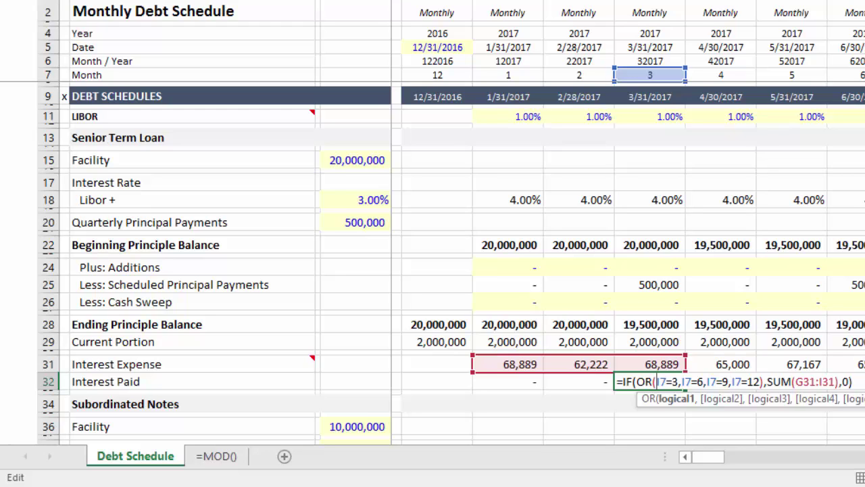
pyautogui.click(766, 381)
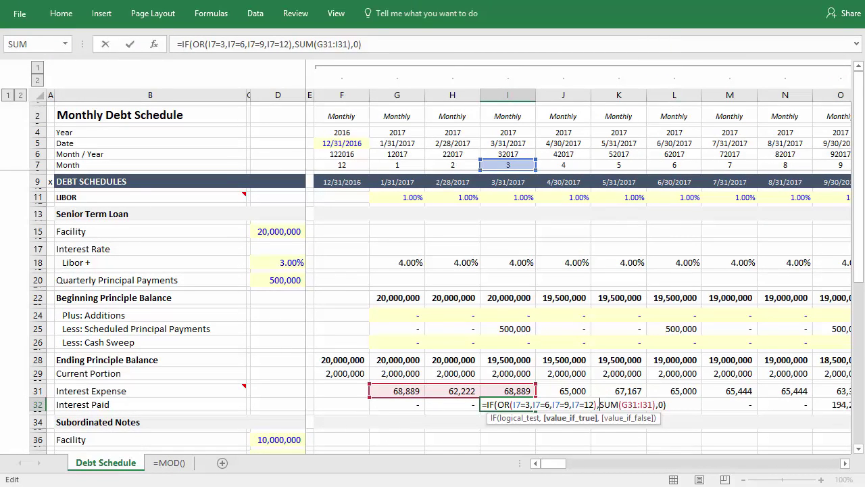
pyautogui.press('Return')
# Begin entering =IF(MOD(G7,3),0,SUM(E31:G31)) in January's Interest Paid cell G32.
pyautogui.press('Left')
pyautogui.press('Left')
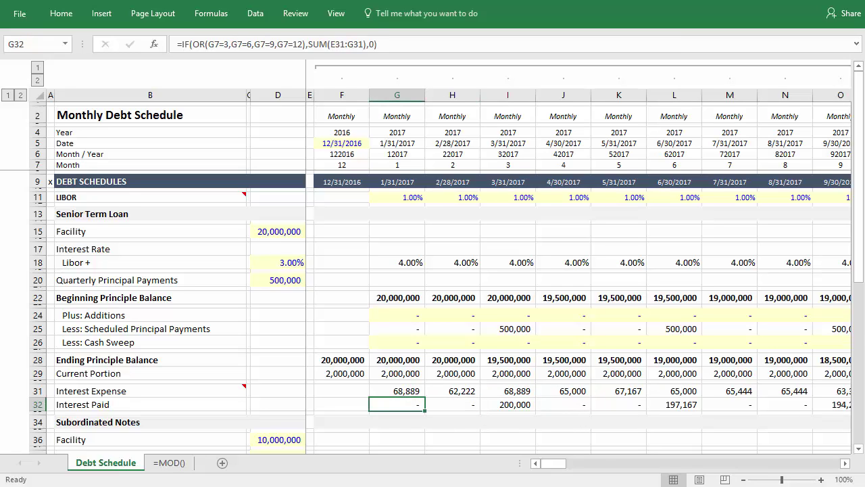
pyautogui.write('=')
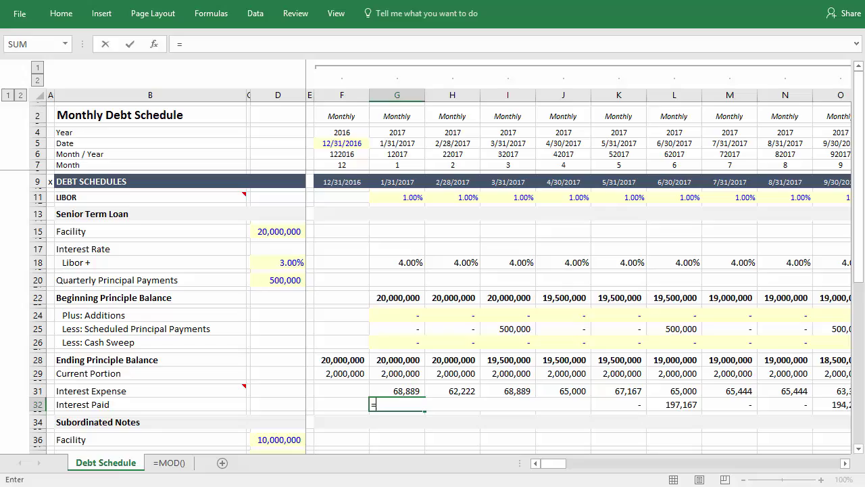
pyautogui.write('IF(')
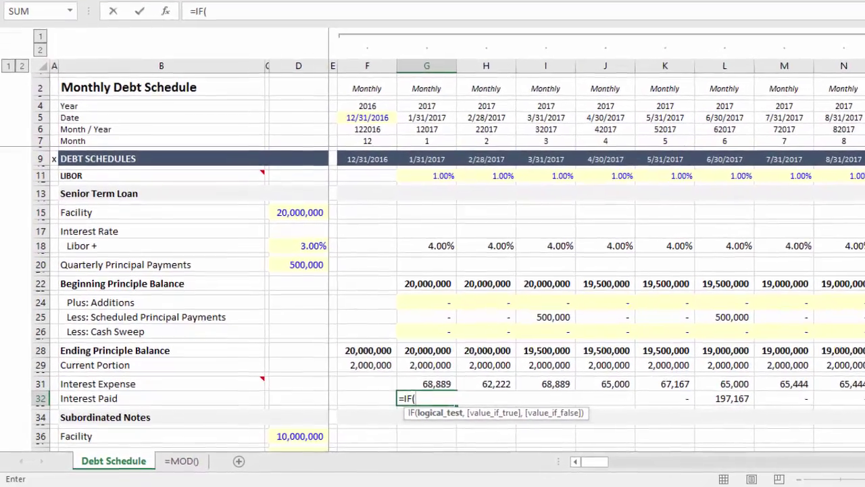
pyautogui.write('MOD')
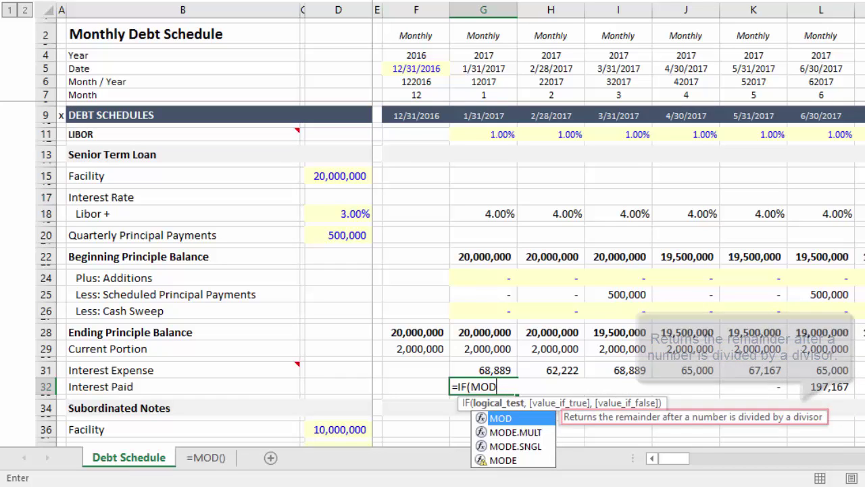
pyautogui.write('(')
pyautogui.press('Up')
pyautogui.press('Up')
pyautogui.press('Up')
pyautogui.press('Up')
pyautogui.press('Up')
pyautogui.press('Up')
pyautogui.press('Up')
pyautogui.press('Up')
pyautogui.press('Up')
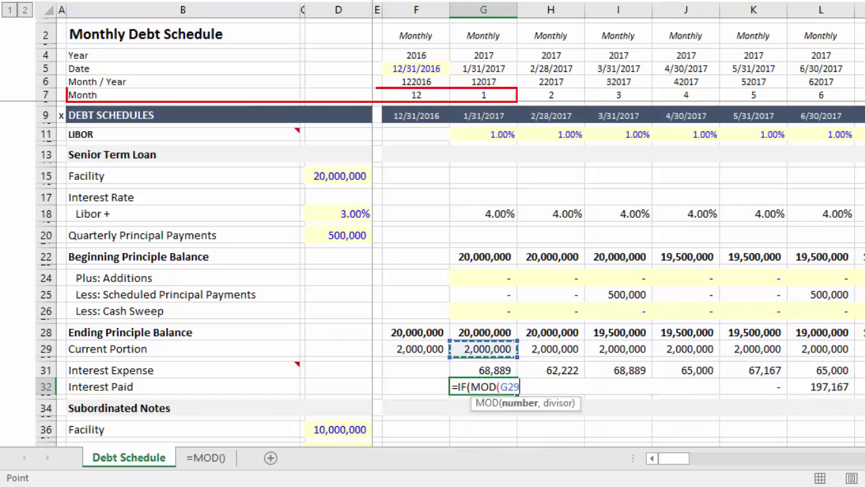
pyautogui.press('Up')
pyautogui.press('Up')
pyautogui.press('Up')
pyautogui.press('Up')
pyautogui.press('Up')
pyautogui.press('Up')
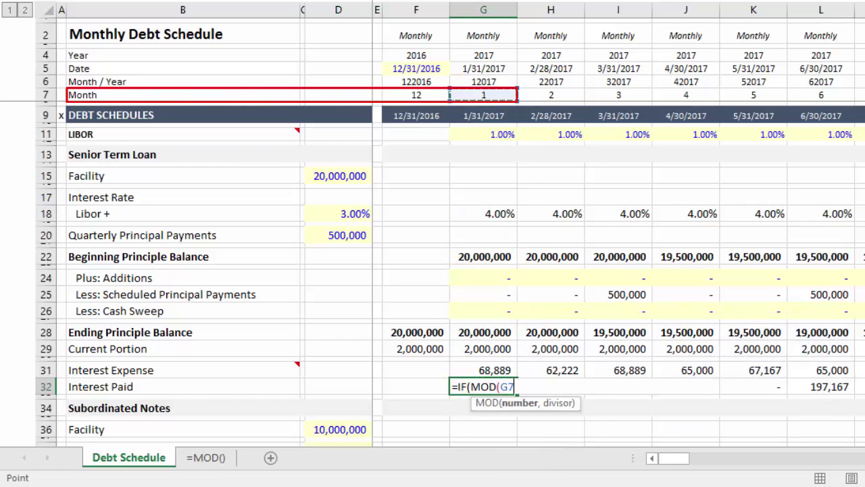
pyautogui.write(',3)')
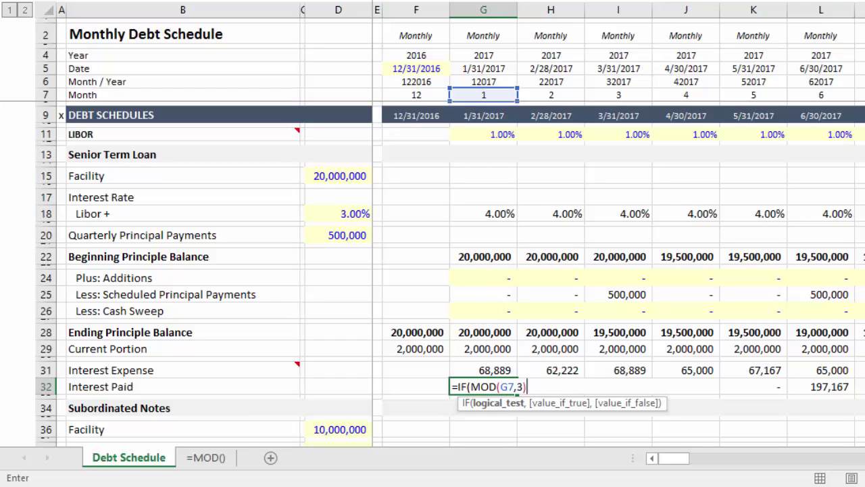
pyautogui.write(',')
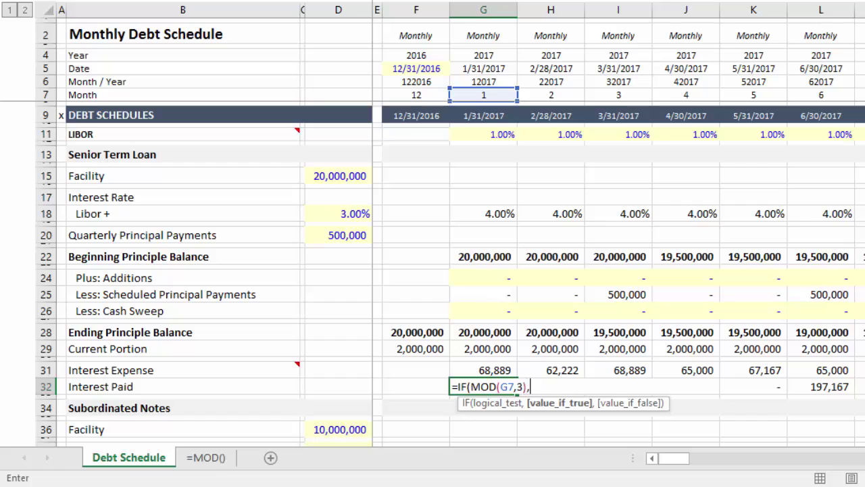
pyautogui.write('0,sum')
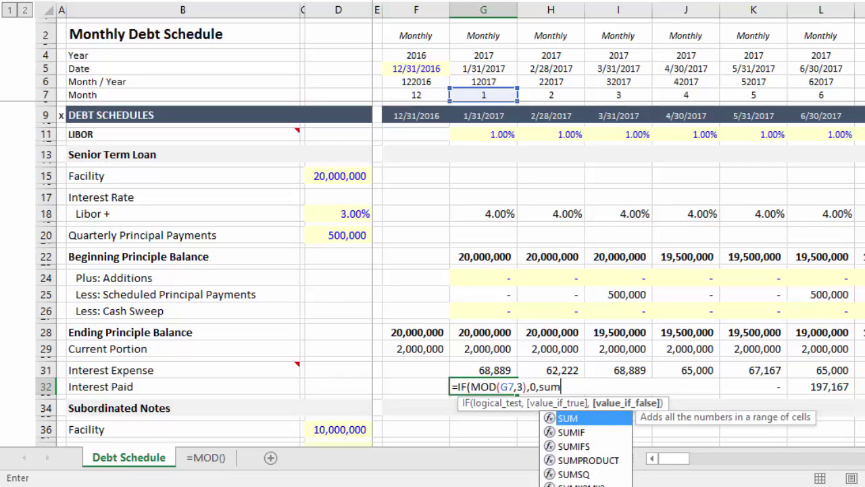
pyautogui.write('(')
pyautogui.moveTo(493, 370); pyautogui.dragTo(377, 370)
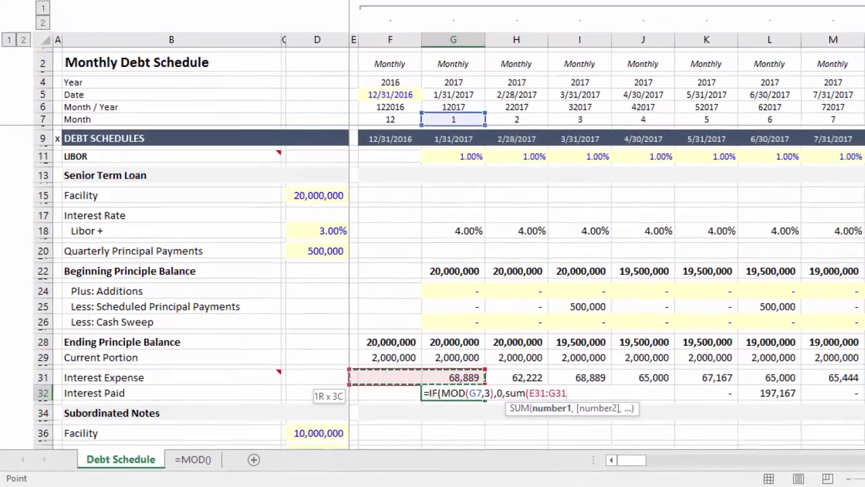
# Complete the G32 formula and fill it across the Interest Paid row through column BZ.
pyautogui.write('))')
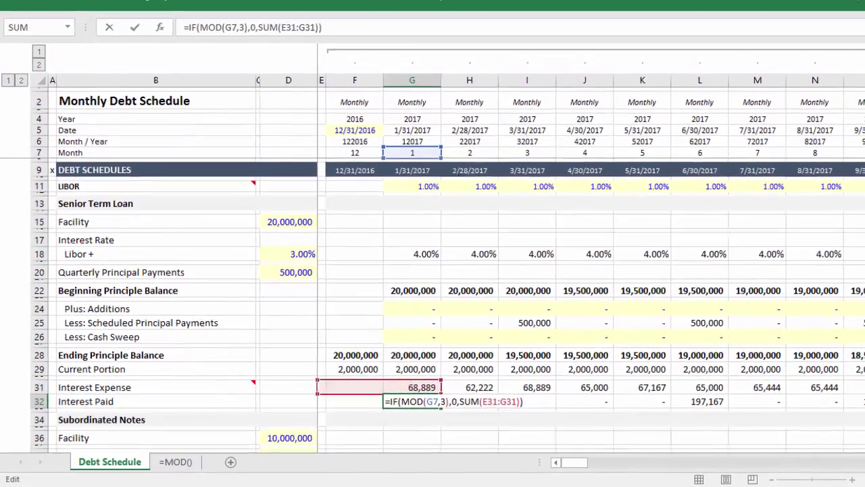
pyautogui.hotkey('ctrl', 'Return')
pyautogui.hotkey('ctrl', 'shift', 'Right')
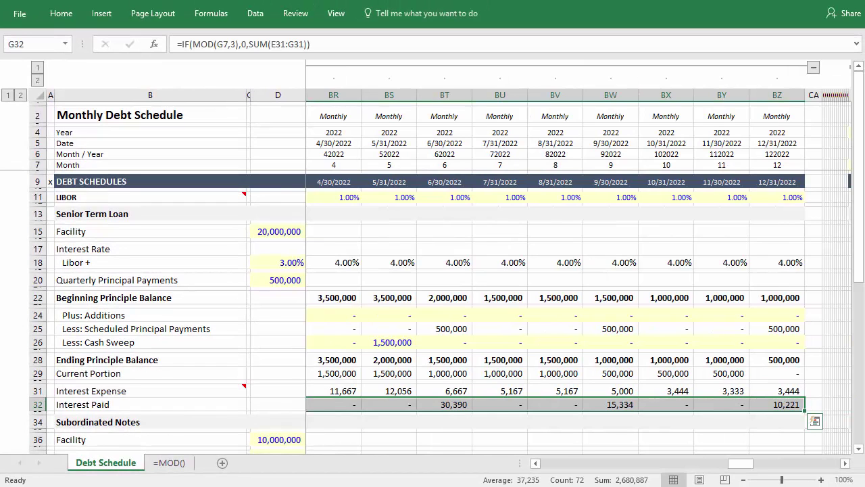
# Recheck G32's formula without editing it, then switch to the =MOD() explanation sheet.
pyautogui.hotkey('ctrl', 'shift', 'Left')
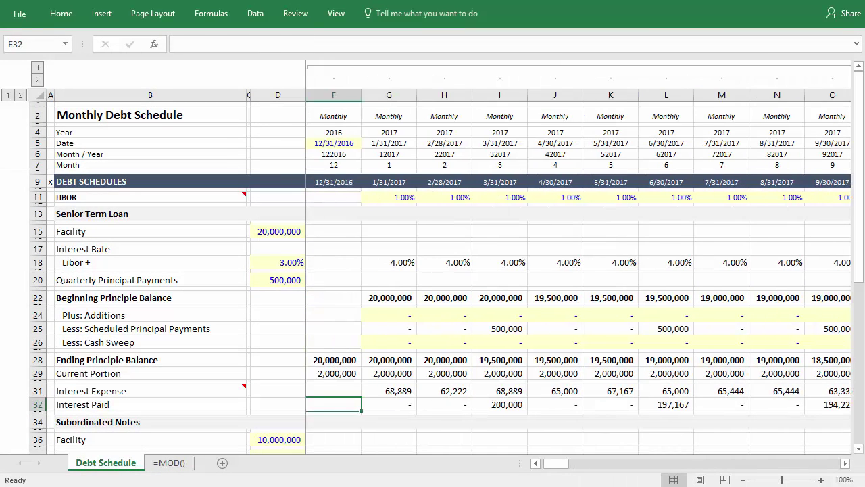
pyautogui.press('F2')
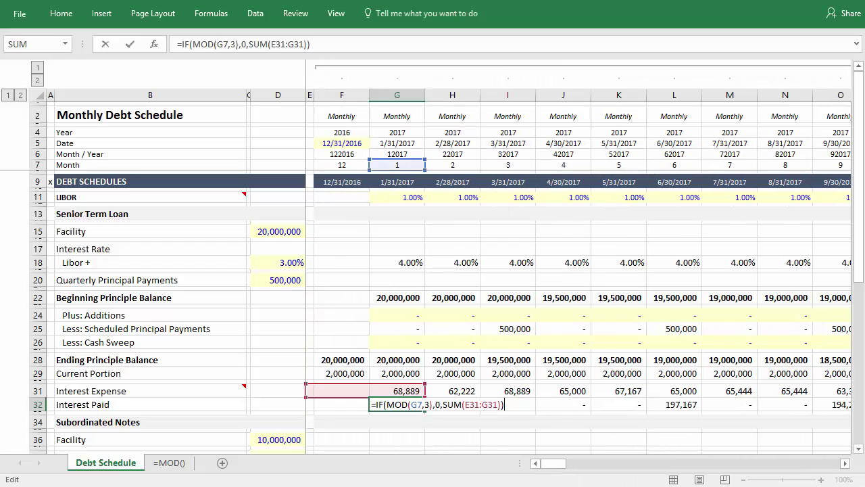
pyautogui.press('Escape')
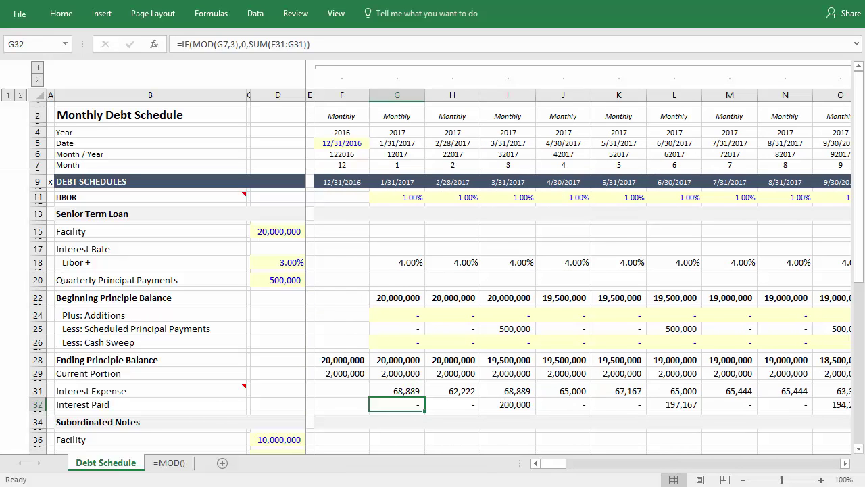
pyautogui.hotkey('ctrl', 'pagedown')
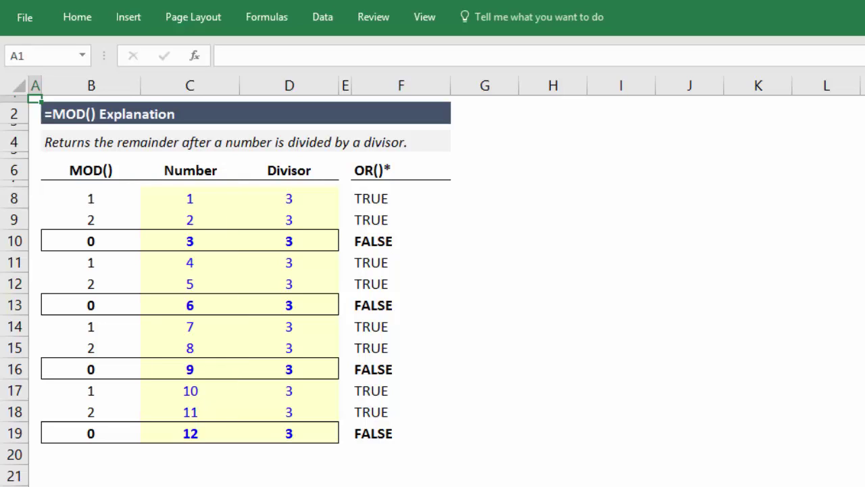
# Inspect the MOD example formula for number 3 in cell B10.
pyautogui.press('Down')
pyautogui.press('Down')
pyautogui.press('Down')
pyautogui.press('Down')
pyautogui.press('Down')
pyautogui.press('Down')
pyautogui.press('Down')
pyautogui.press('Down')
pyautogui.press('Down')
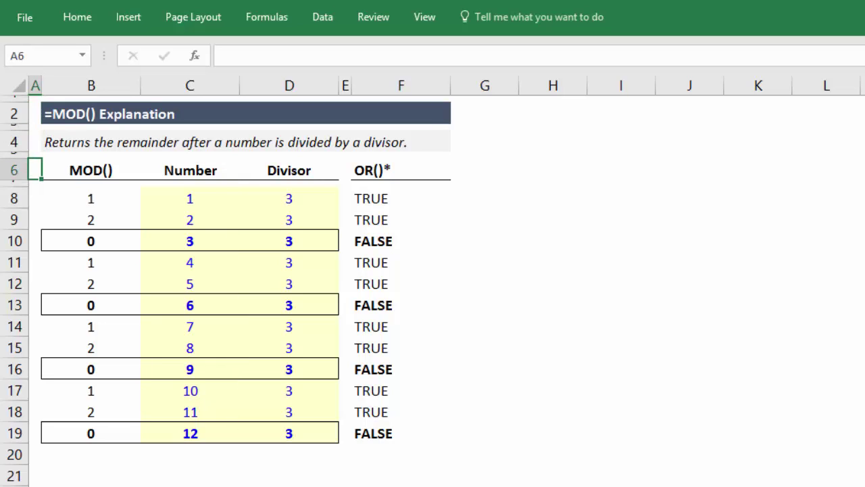
pyautogui.press('Right')
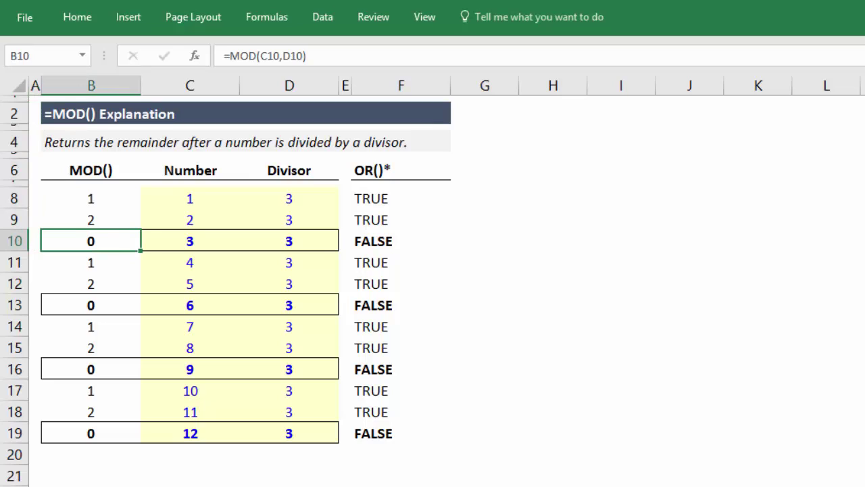
pyautogui.press('F2')
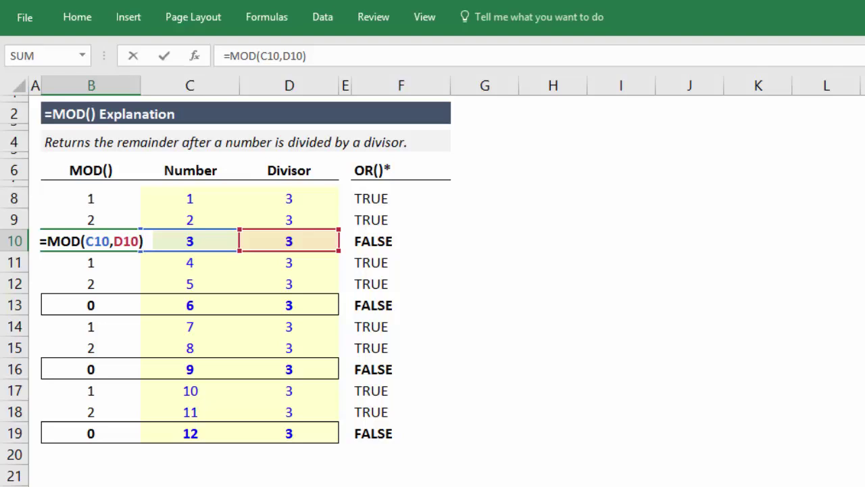
pyautogui.press('Tab')
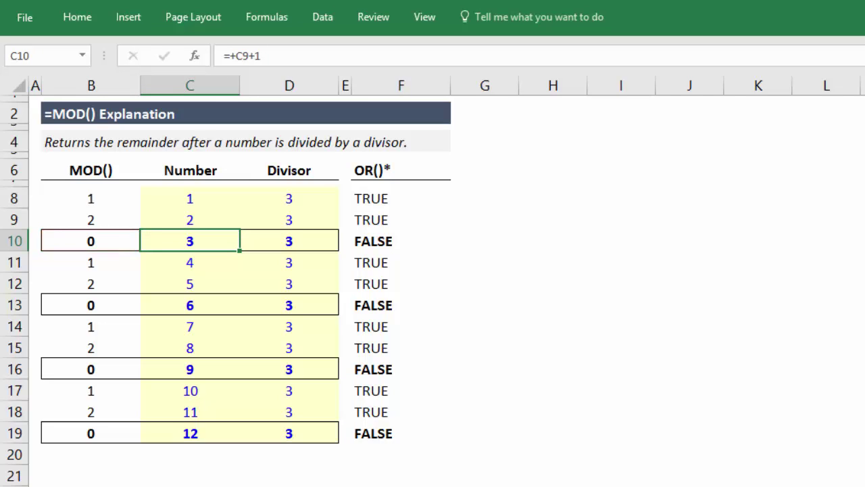
# Inspect the OR example formula in F10 and its argument hint, leaving it unchanged.
pyautogui.press('Tab')
pyautogui.press('Tab')
pyautogui.press('Tab')
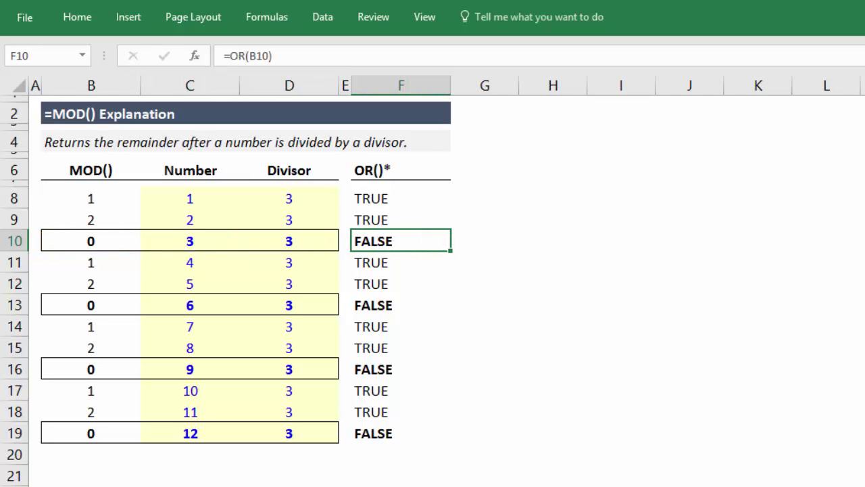
pyautogui.press('F2')
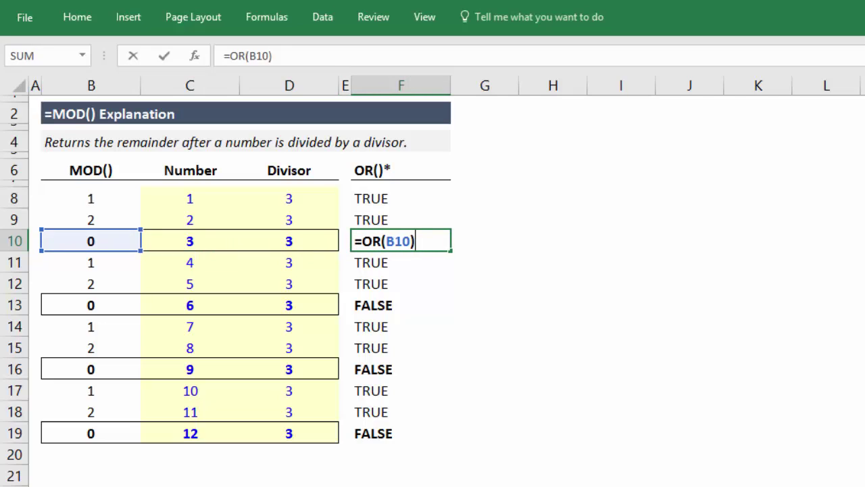
pyautogui.press('Tab')
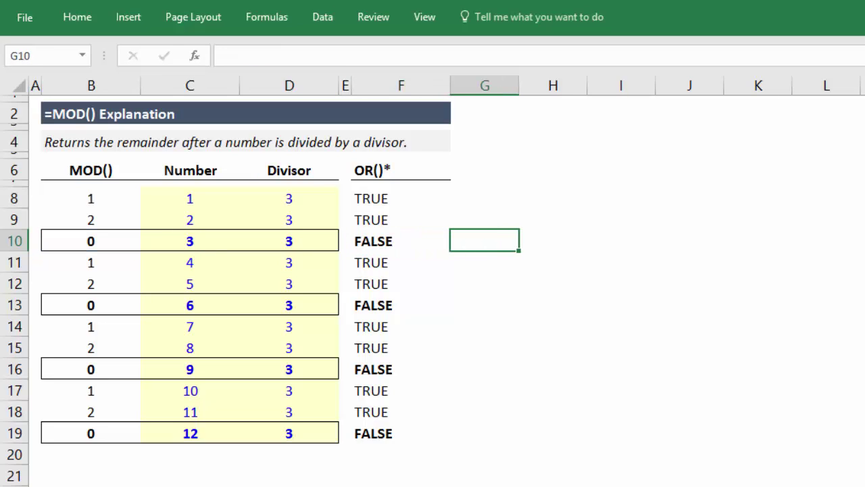
pyautogui.click(400, 240)
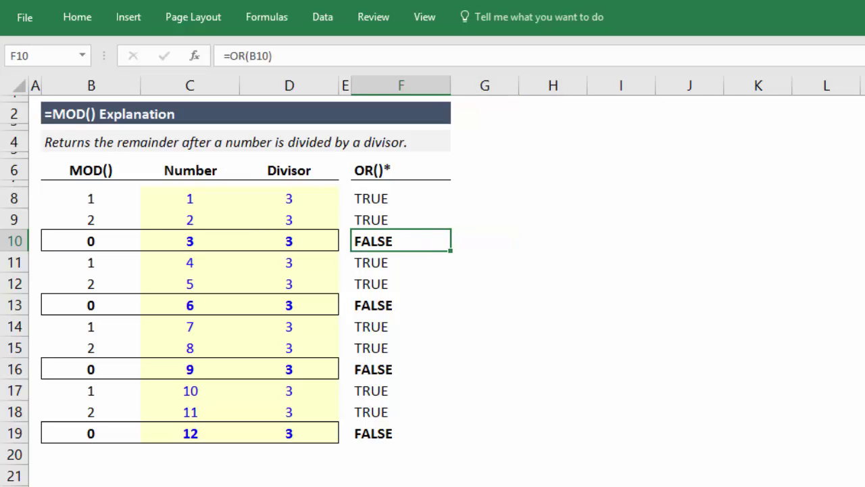
pyautogui.press('F2')
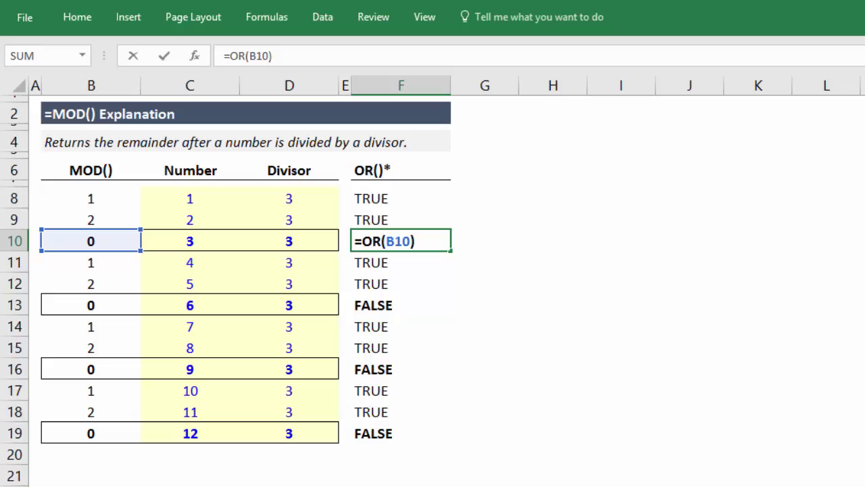
pyautogui.click(381, 240)
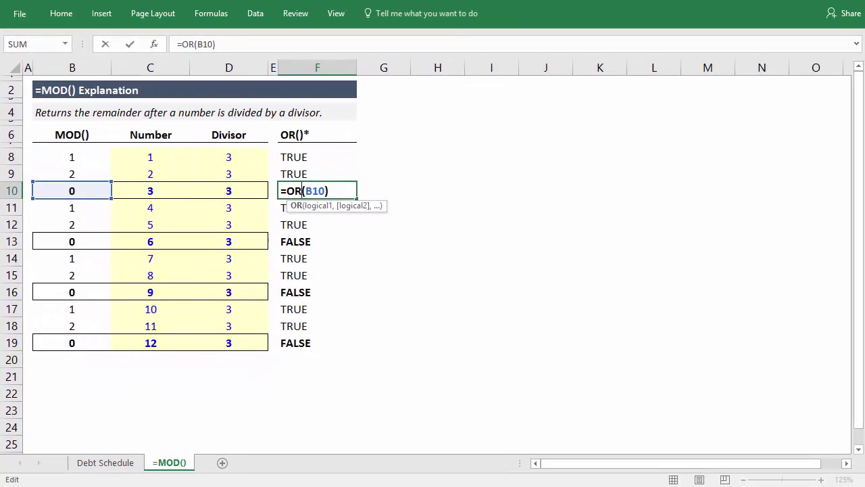
pyautogui.hotkey('ctrl', 'Return')
# On the Debt Schedule, evaluate I32's MOD(I7,3) test with F9 to confirm it returns 0.
pyautogui.hotkey('ctrl', 'pageup')
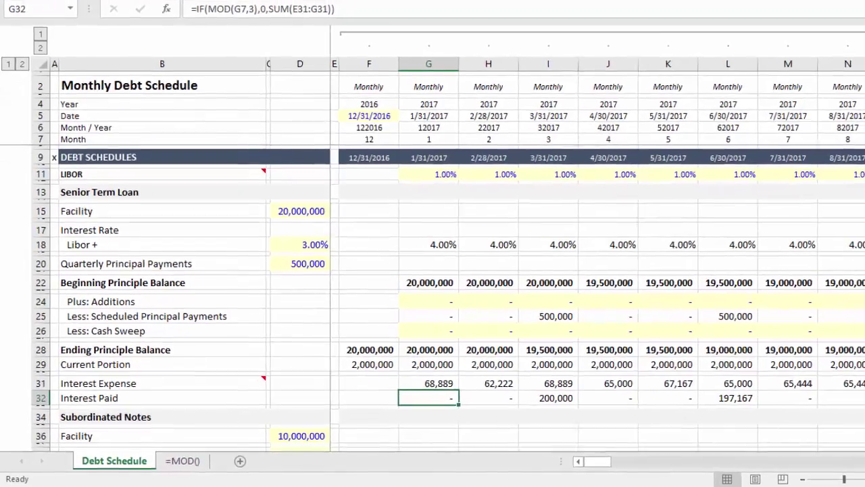
pyautogui.click(507, 404)
pyautogui.press('F2')
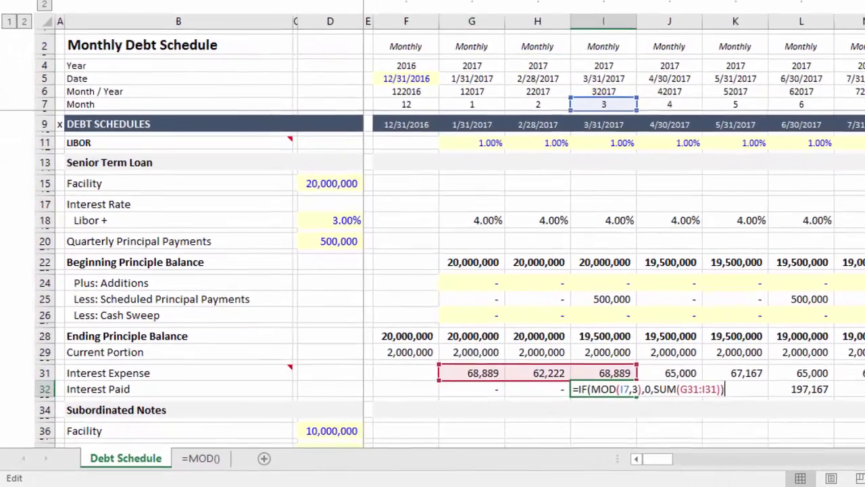
pyautogui.press('Left')
pyautogui.press('Left')
pyautogui.press('Left')
pyautogui.press('Left')
pyautogui.press('Left')
pyautogui.press('Left')
pyautogui.press('Left')
pyautogui.press('Left')
pyautogui.press('Left')
pyautogui.press('Left')
pyautogui.press('Left')
pyautogui.press('Left')
pyautogui.press('Left')
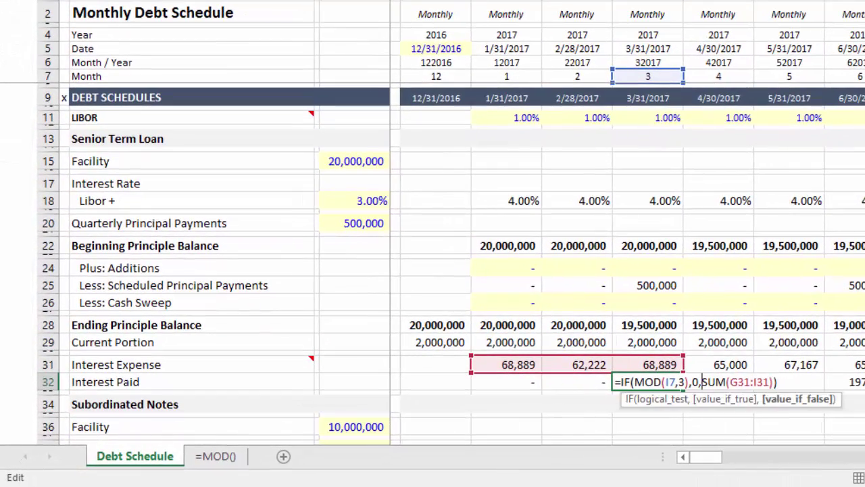
pyautogui.press('Left')
pyautogui.press('Left')
pyautogui.press('Left')
pyautogui.hotkey('shift', 'Left')
pyautogui.hotkey('shift', 'Left')
pyautogui.hotkey('shift', 'Left')
pyautogui.hotkey('shift', 'Left')
pyautogui.hotkey('shift', 'Left')
pyautogui.hotkey('shift', 'Left')
pyautogui.hotkey('shift', 'Left')
pyautogui.hotkey('shift', 'Left')
pyautogui.hotkey('shift', 'Left')
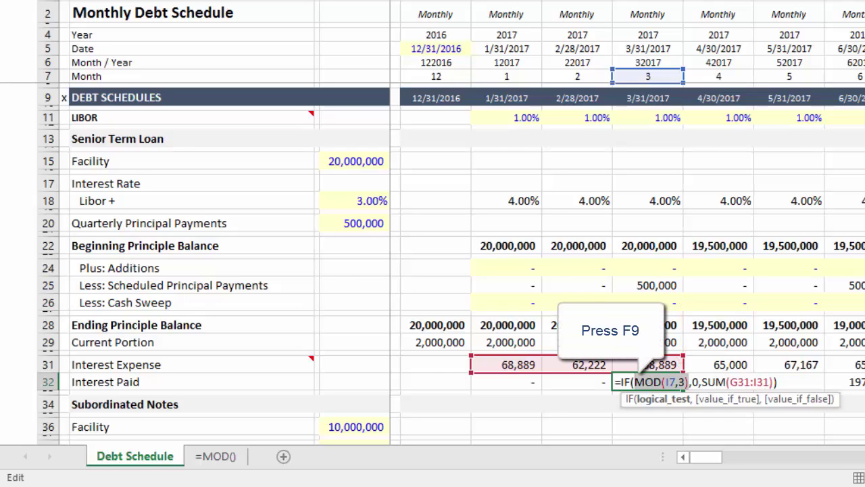
pyautogui.press('F9')
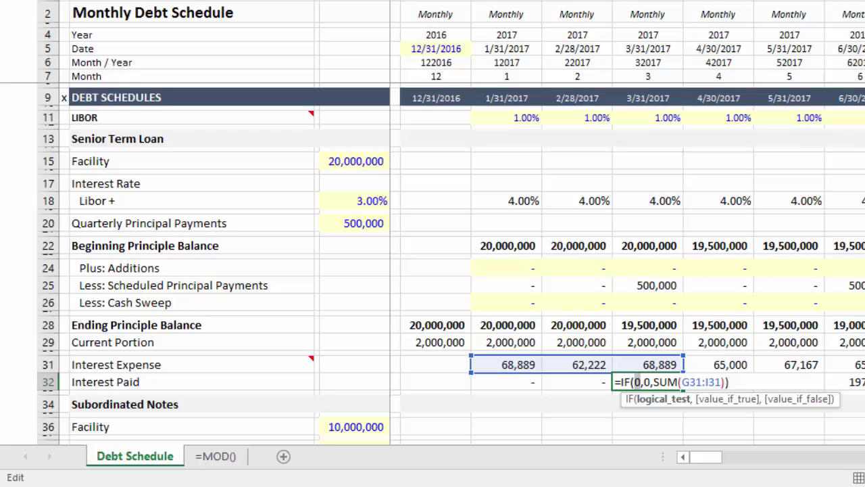
pyautogui.press('Escape')
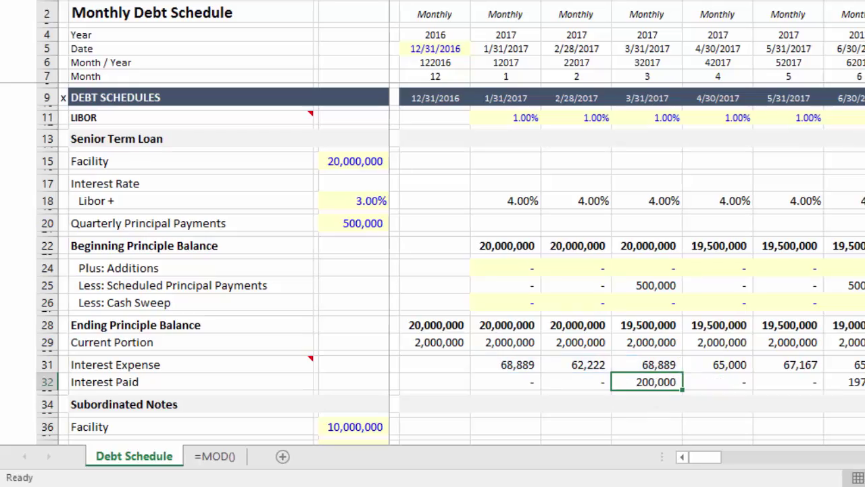
pyautogui.doubleClick(718, 382)
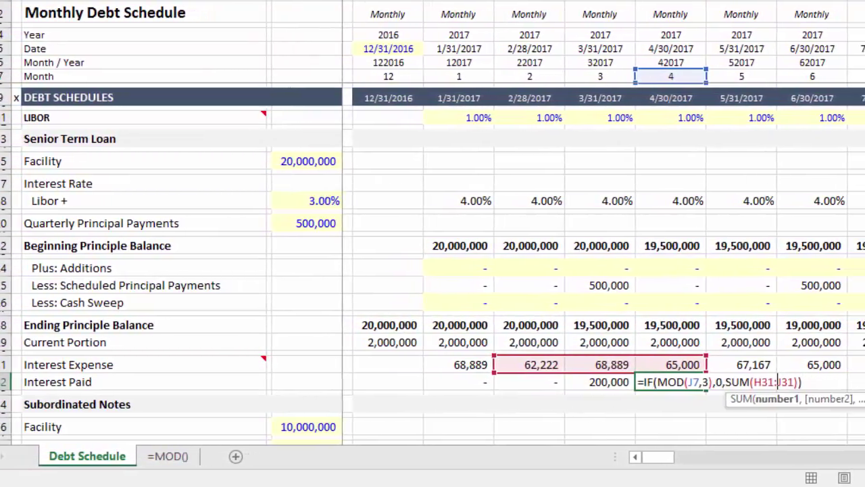
# Evaluate J32's MOD(J7,3) test to show 1, then leave the formula unchanged.
pyautogui.hotkey('shift', 'Left')
pyautogui.hotkey('shift', 'Left')
pyautogui.hotkey('shift', 'Left')
pyautogui.hotkey('shift', 'Left')
pyautogui.hotkey('shift', 'Left')
pyautogui.hotkey('shift', 'Left')
pyautogui.hotkey('shift', 'Left')
pyautogui.hotkey('shift', 'Left')
pyautogui.hotkey('shift', 'Left')
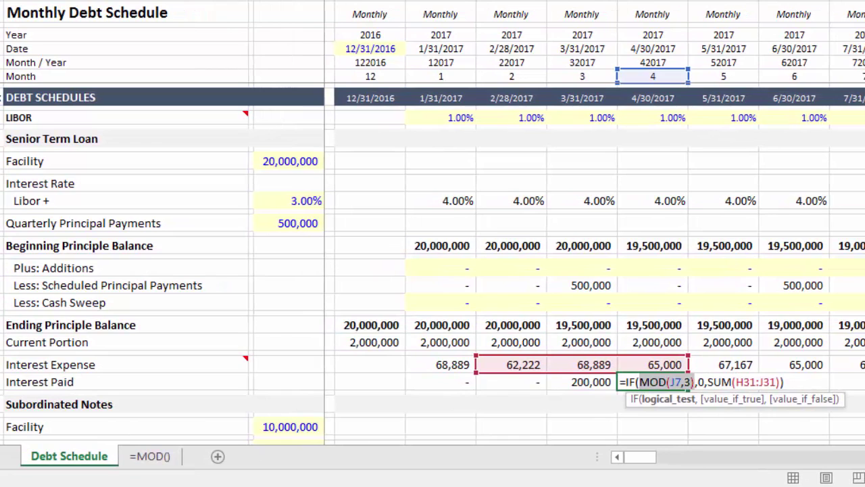
pyautogui.press('F9')
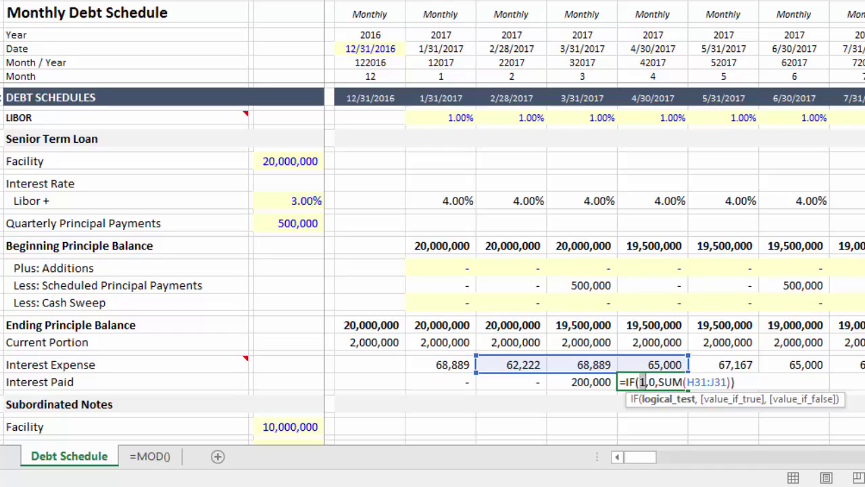
pyautogui.click(649, 382)
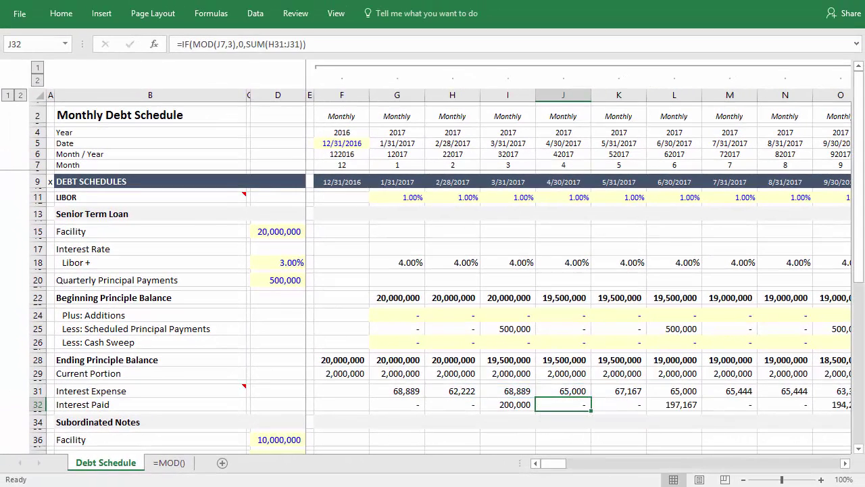
pyautogui.click(384, 192)
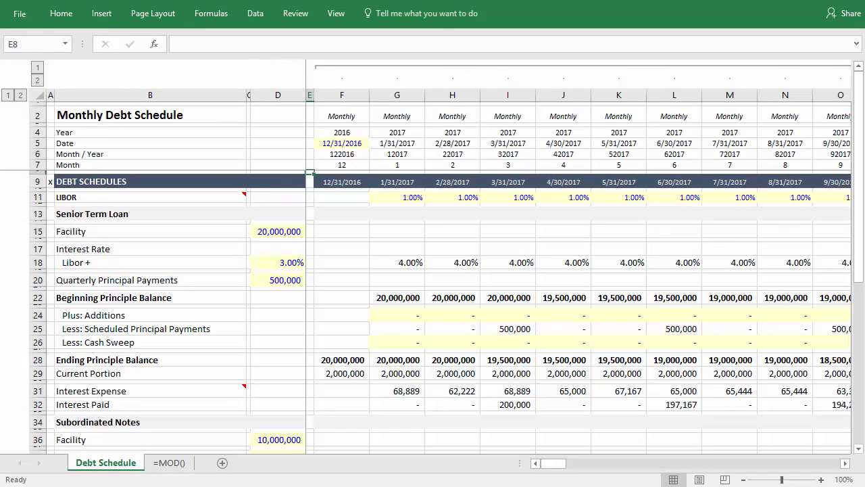